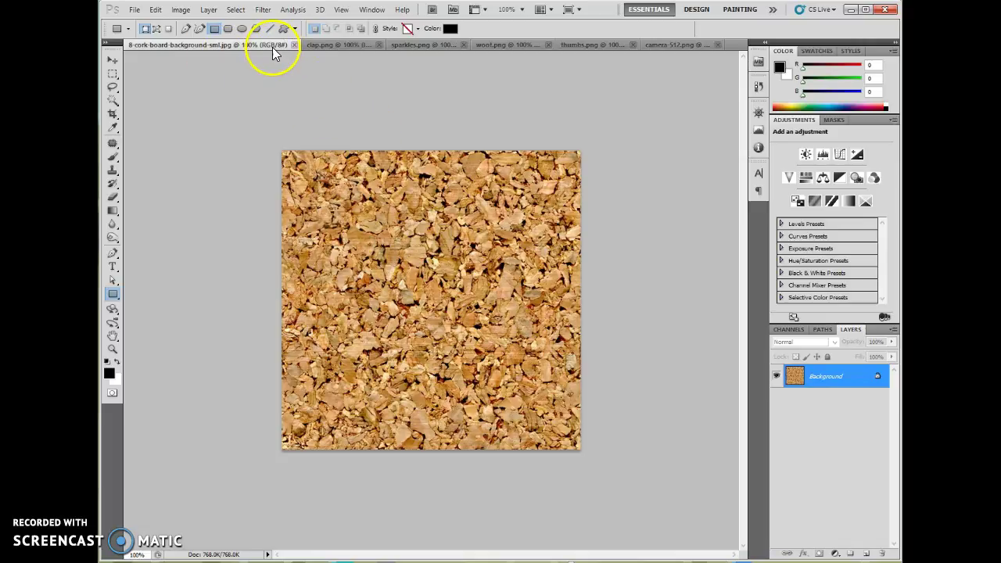
Bring up clap.png and undock it into a floating window over the cork board image.
click(346, 47)
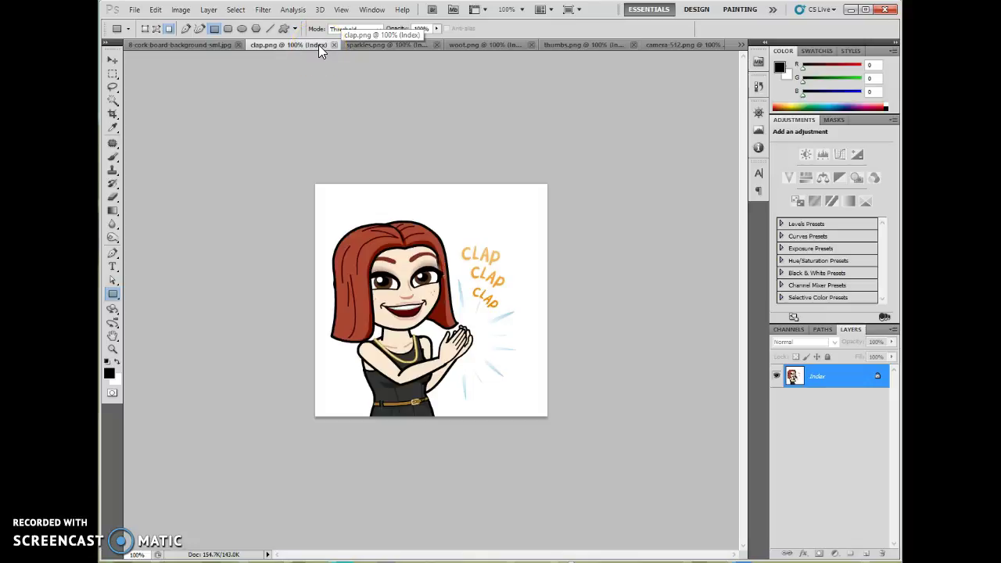
drag(305, 47, 541, 118)
With the Move tool, try dragging the clap bitmoji toward the cork board.
click(112, 61)
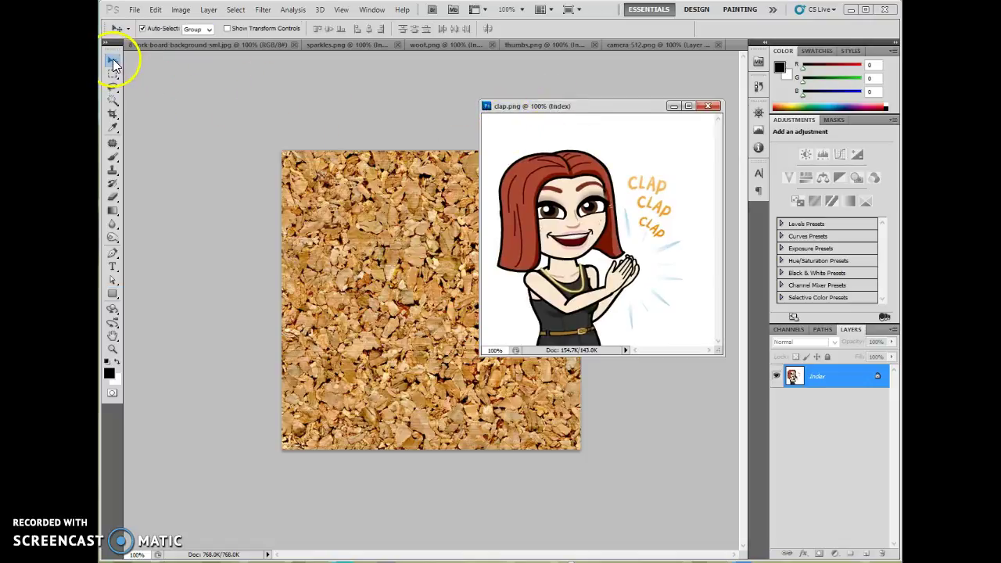
click(113, 171)
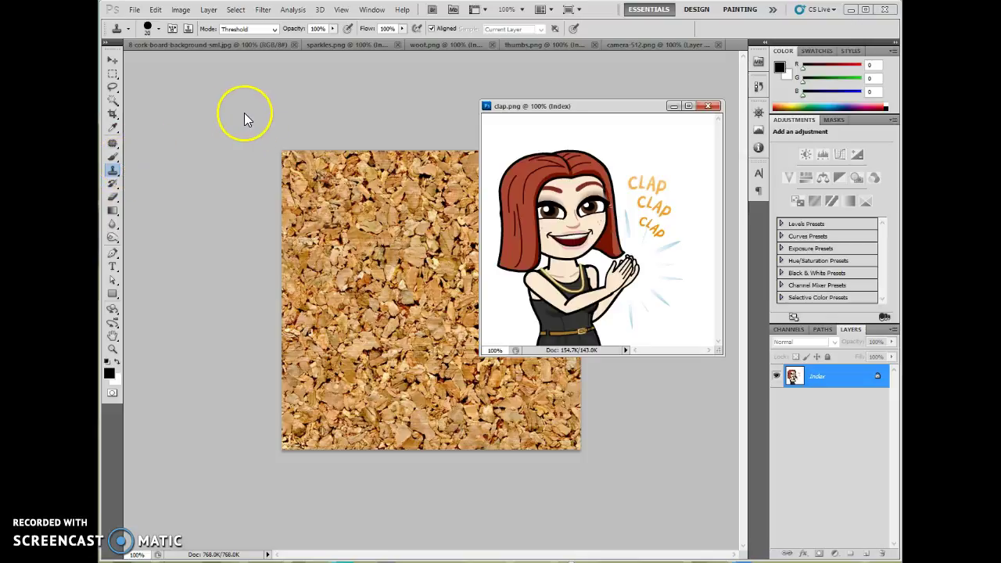
key(v)
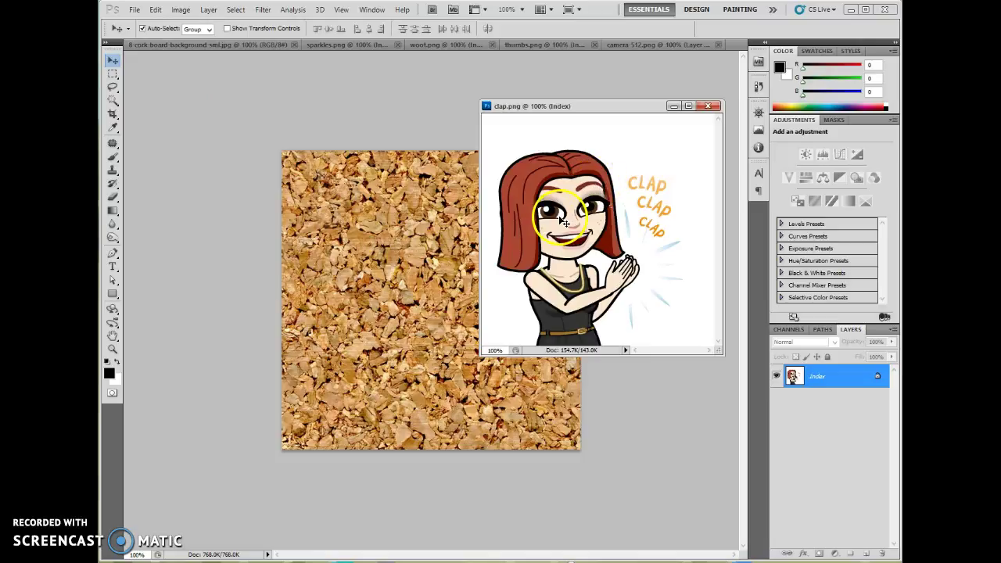
drag(563, 223, 369, 263)
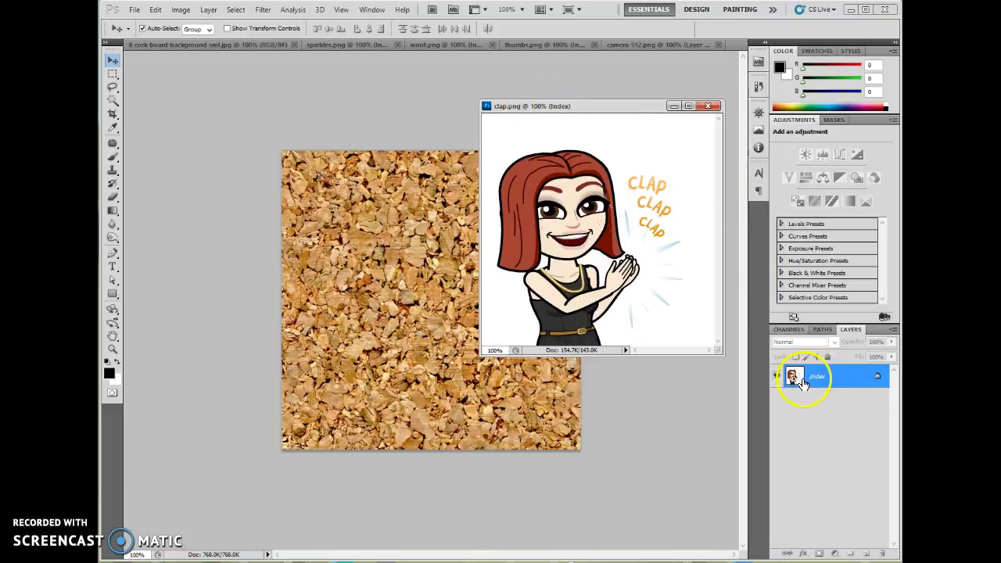
Try carrying the clap layer into the cork board, then show sparkles.png and shift the clap window left.
drag(802, 383, 816, 383)
drag(265, 67, 825, 379)
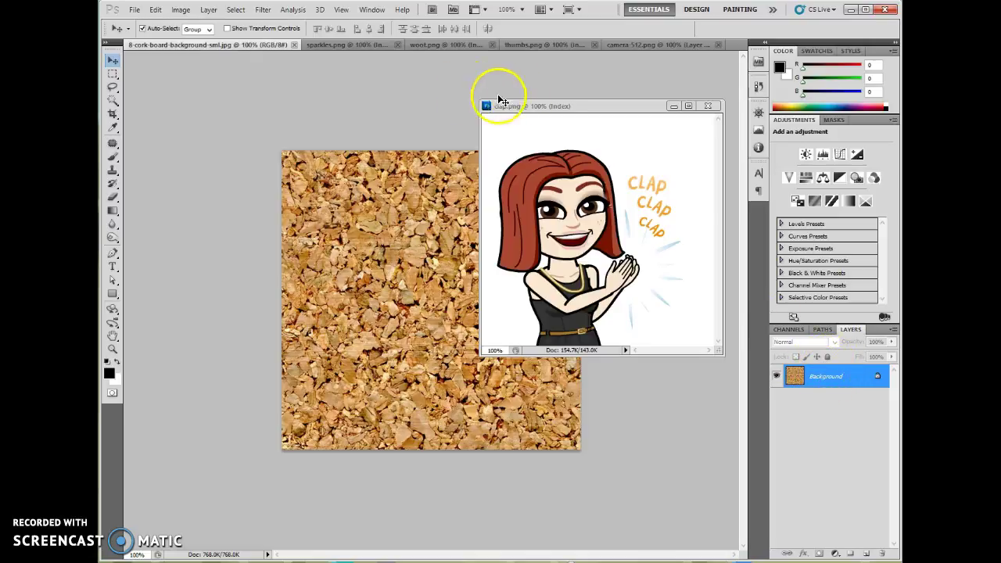
click(348, 46)
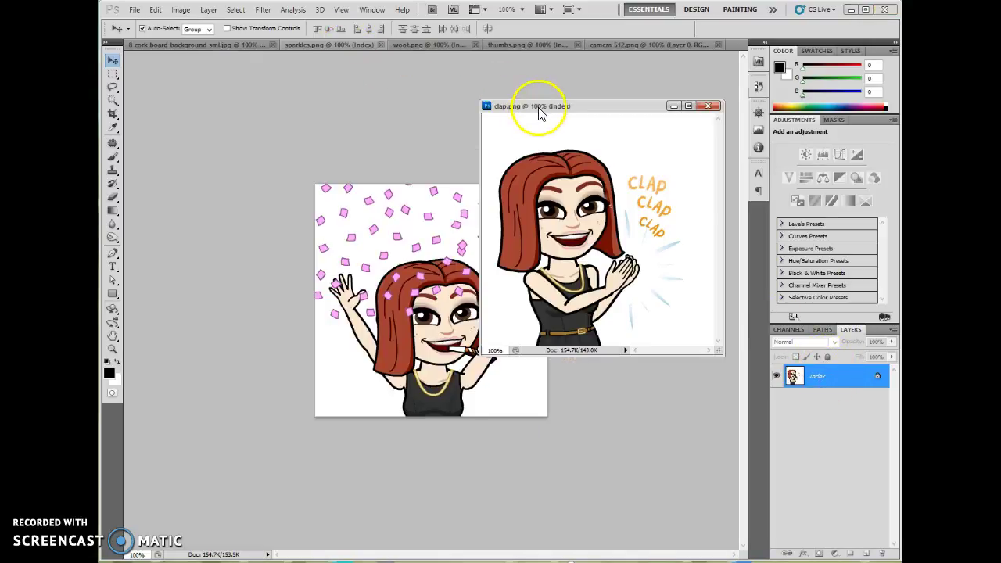
drag(556, 109, 481, 115)
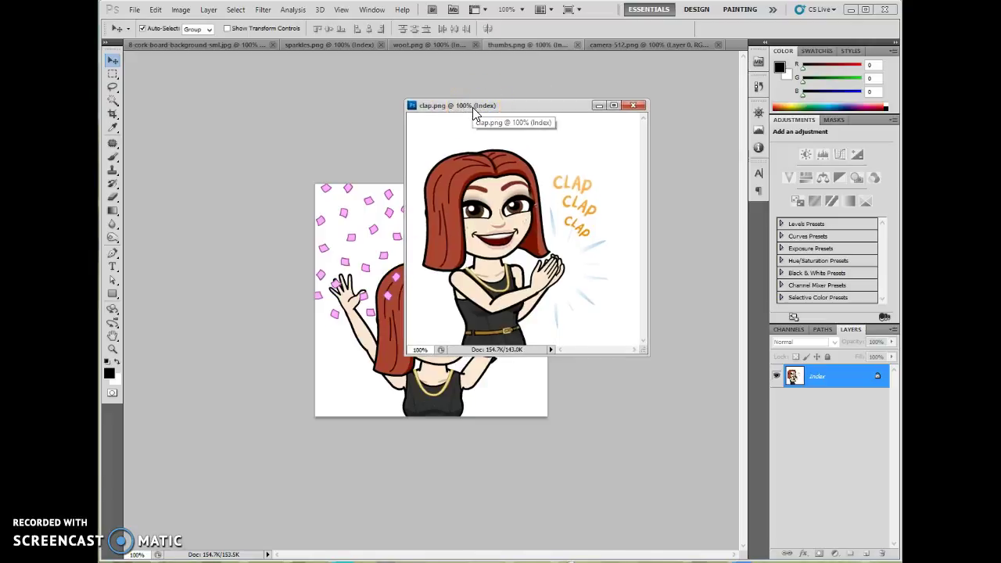
Change clap.png's colour mode from indexed to RGB Color via Image > Mode.
click(181, 10)
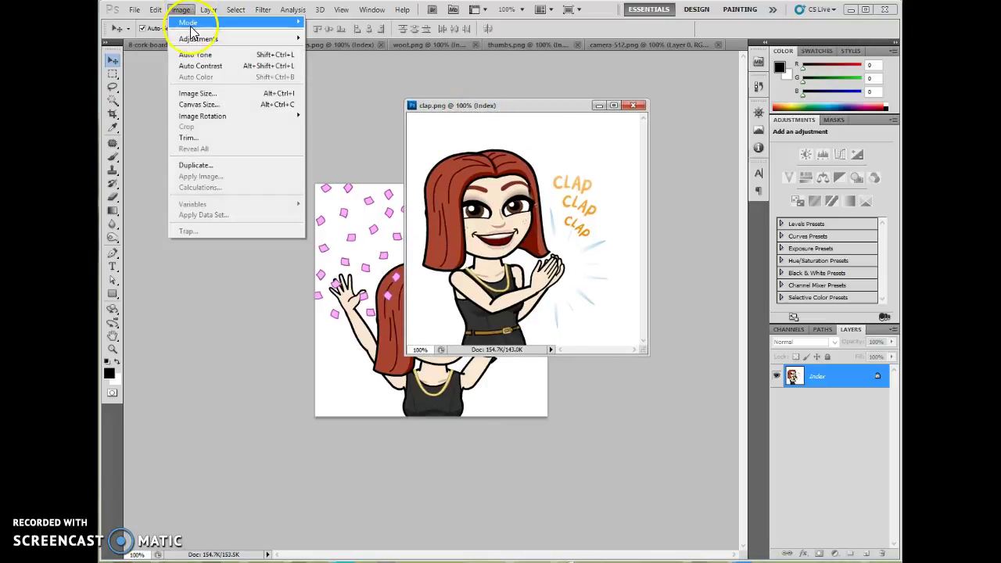
mouse_move(191, 27)
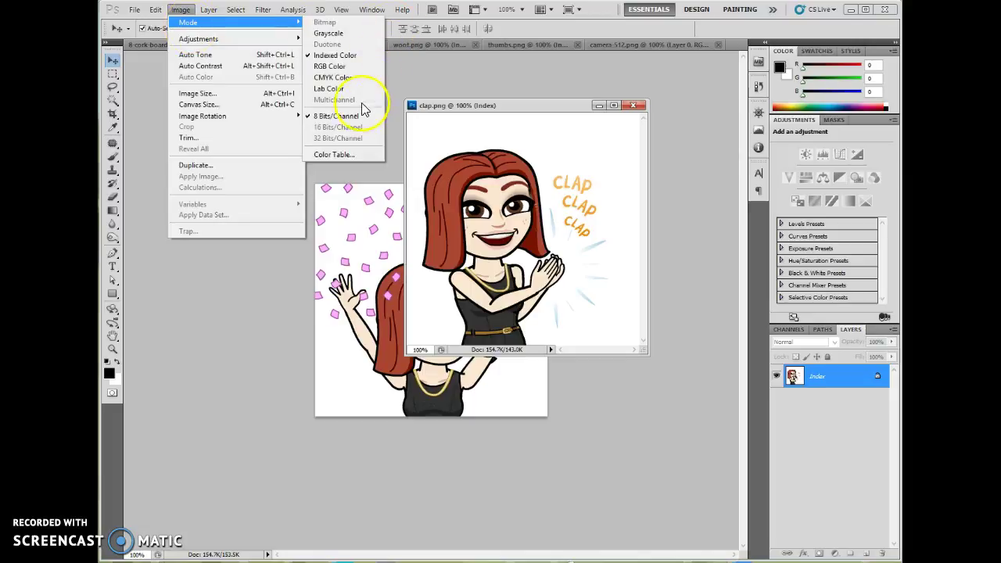
click(331, 68)
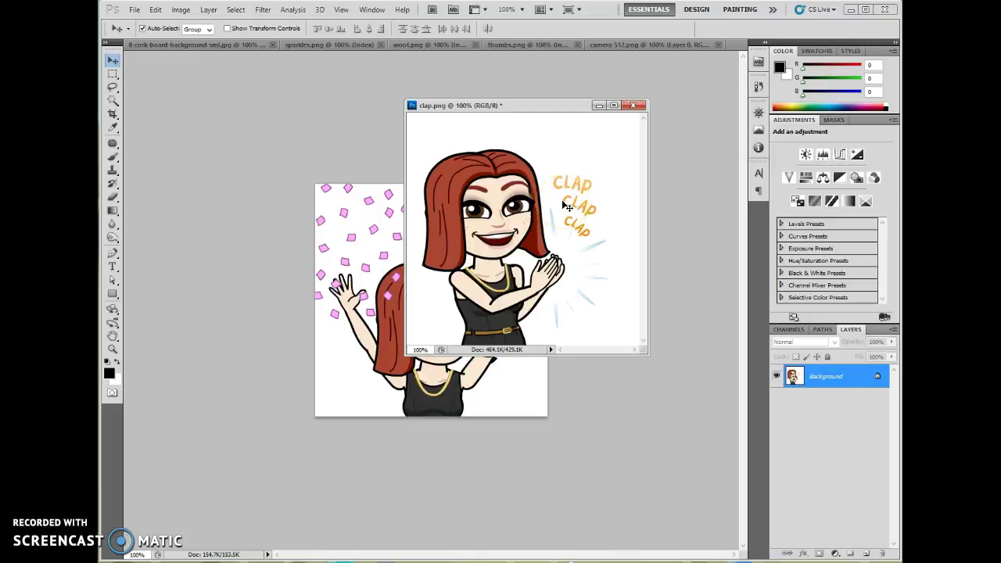
drag(561, 199, 587, 190)
Crop clap.png tightly around the bitmoji and commit the crop.
click(113, 116)
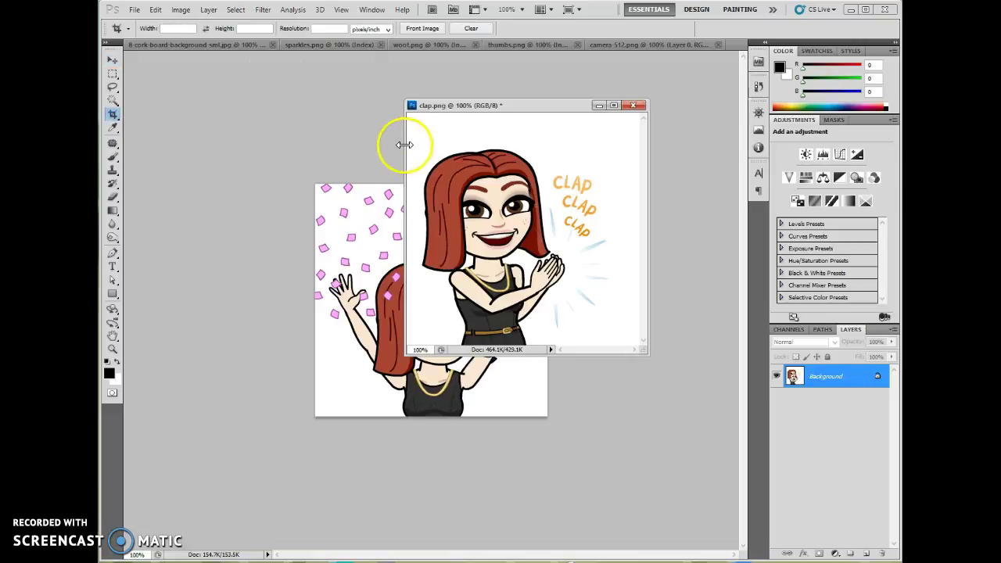
drag(421, 135, 609, 346)
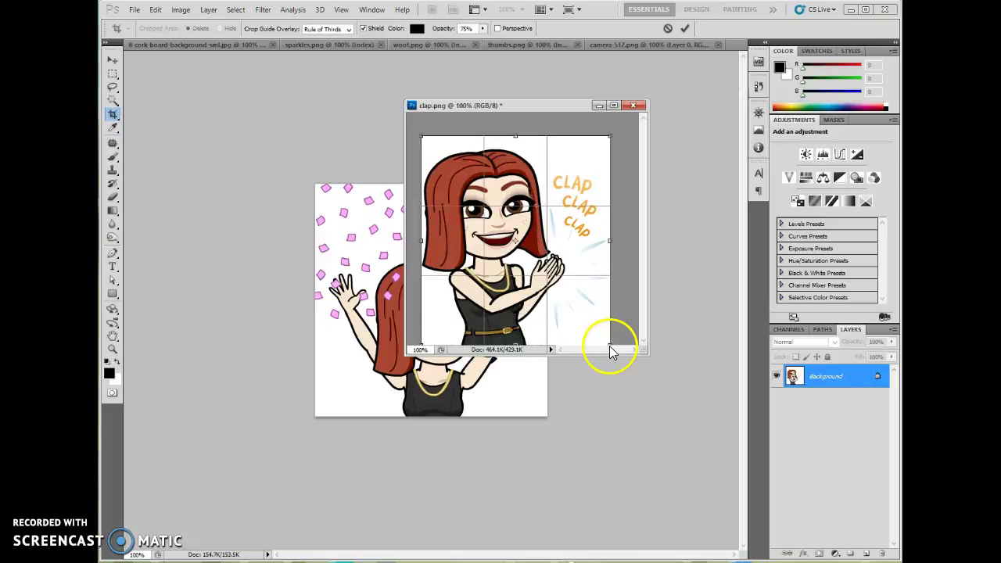
click(556, 230)
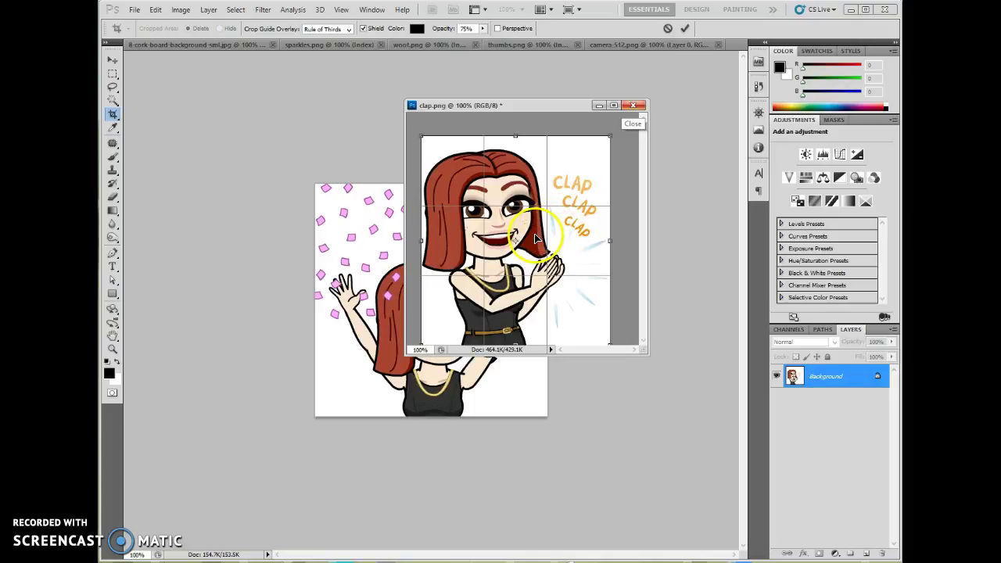
click(683, 31)
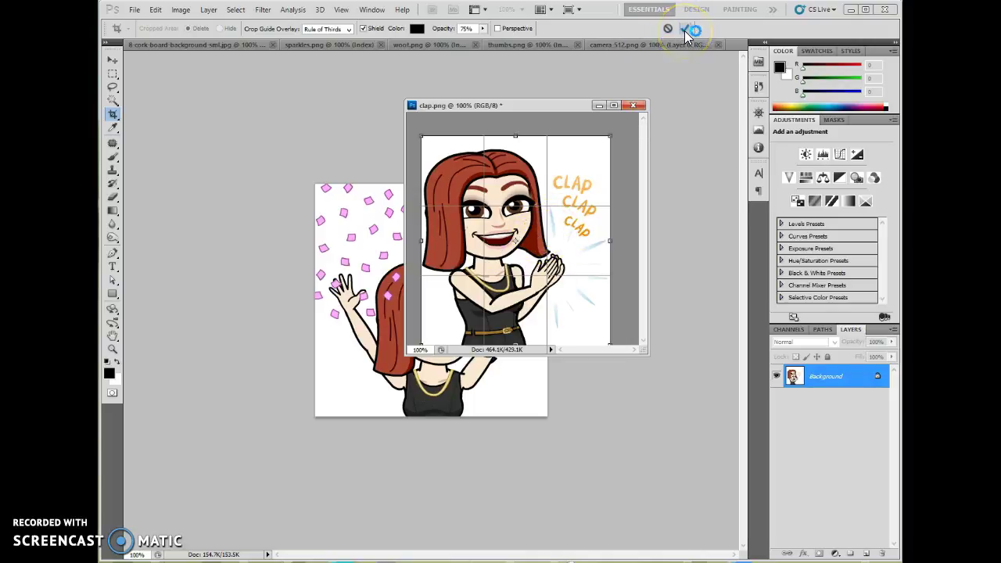
Show the cork board document and position the cropped clap window over it.
drag(536, 102, 596, 131)
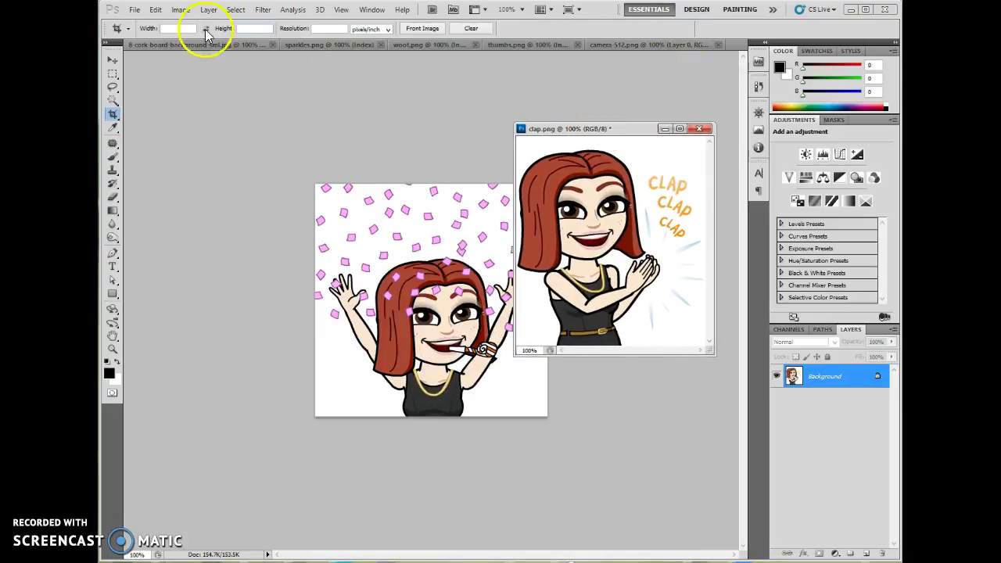
click(198, 45)
drag(612, 137, 590, 191)
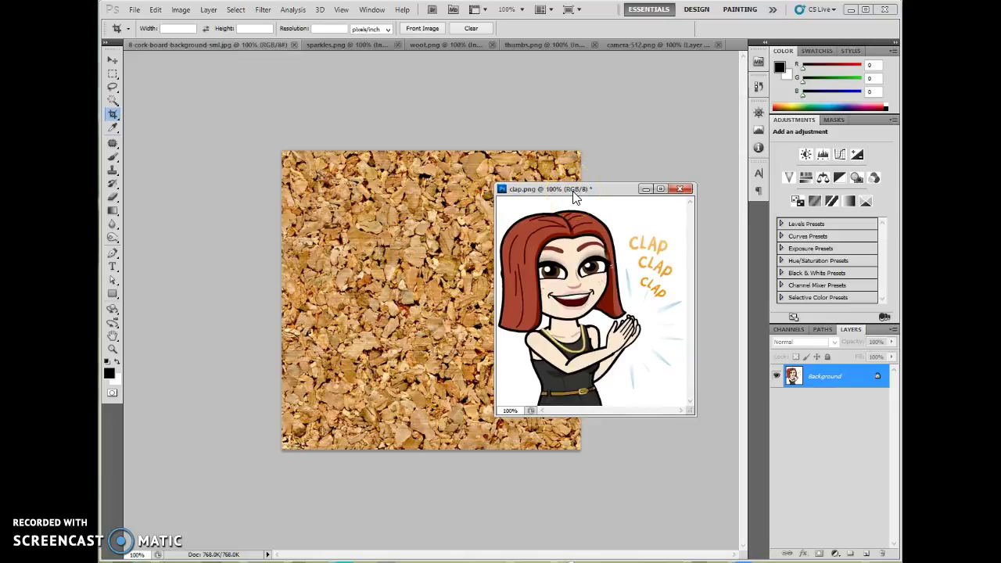
click(630, 231)
click(547, 286)
click(608, 245)
drag(610, 200, 516, 204)
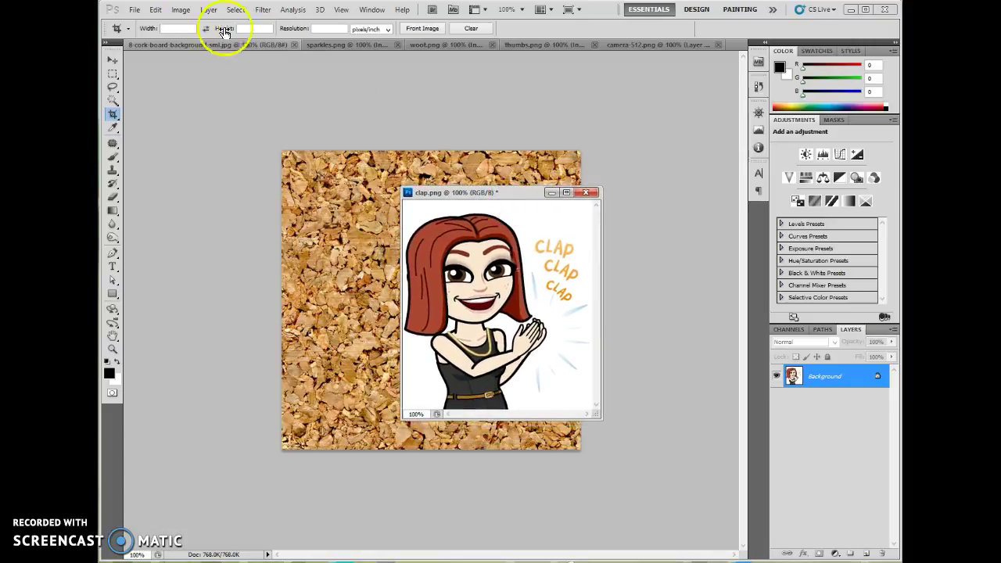
Resize clap.png to 178 pixels wide with proportions constrained.
click(179, 10)
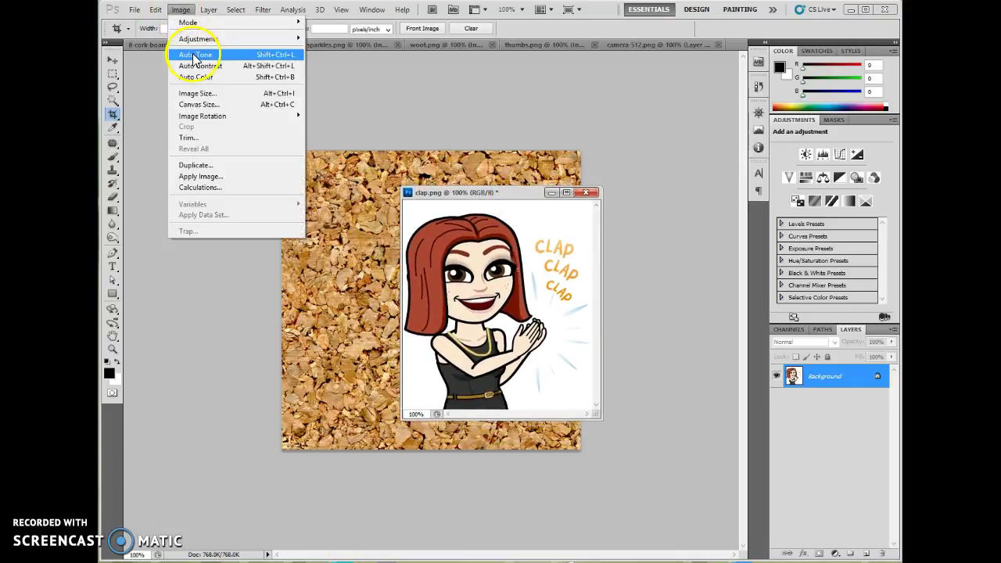
click(210, 94)
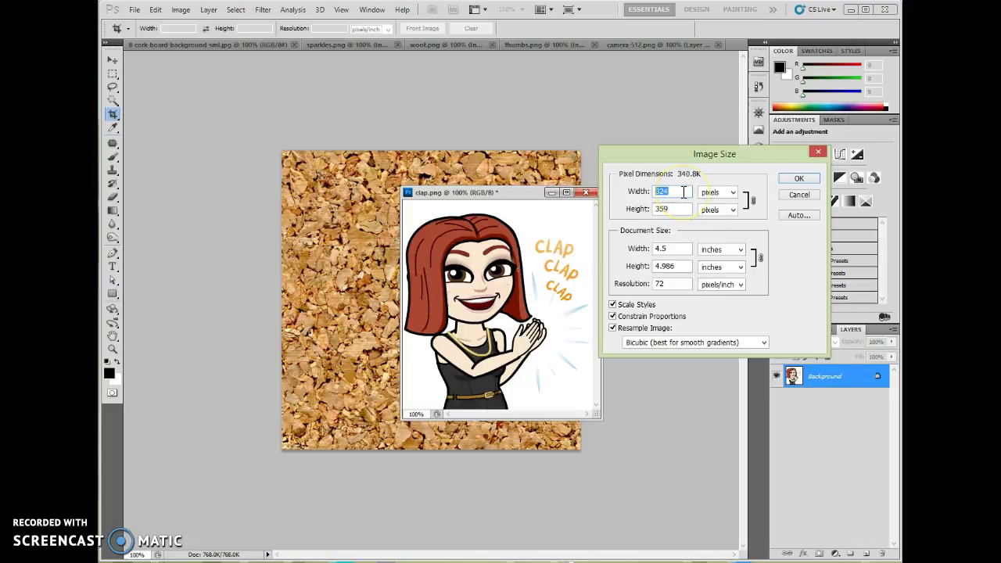
text(17)
text(8)
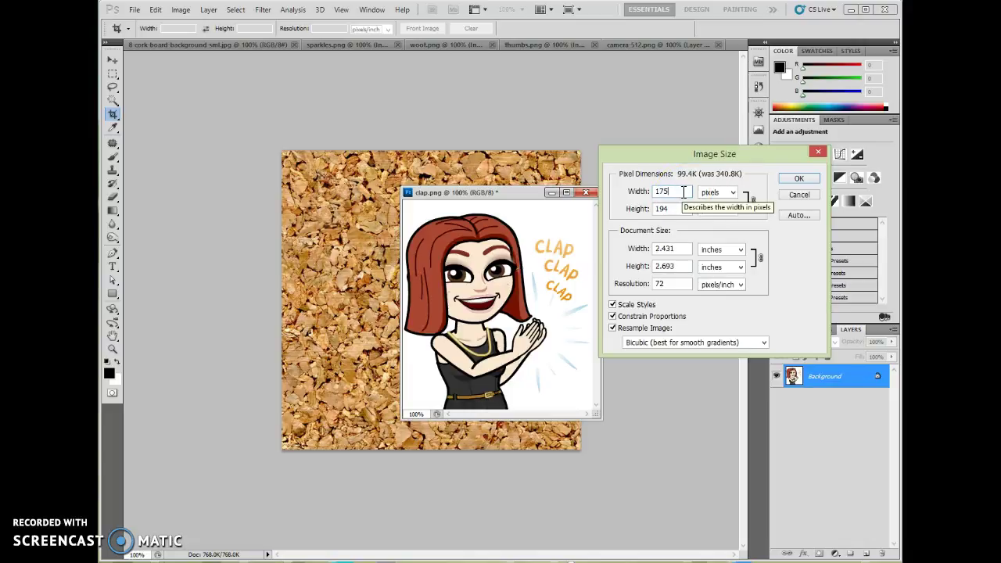
click(798, 178)
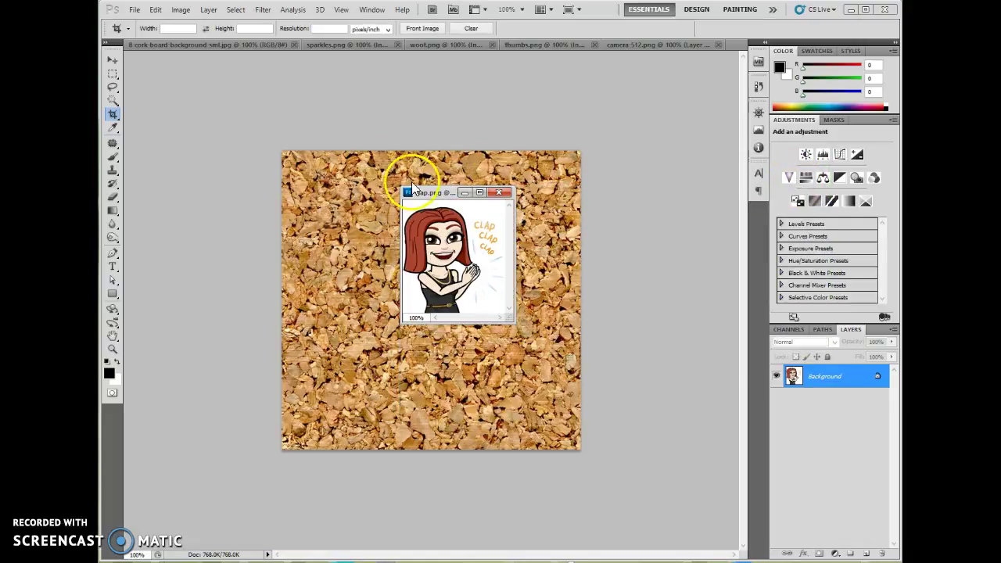
click(113, 60)
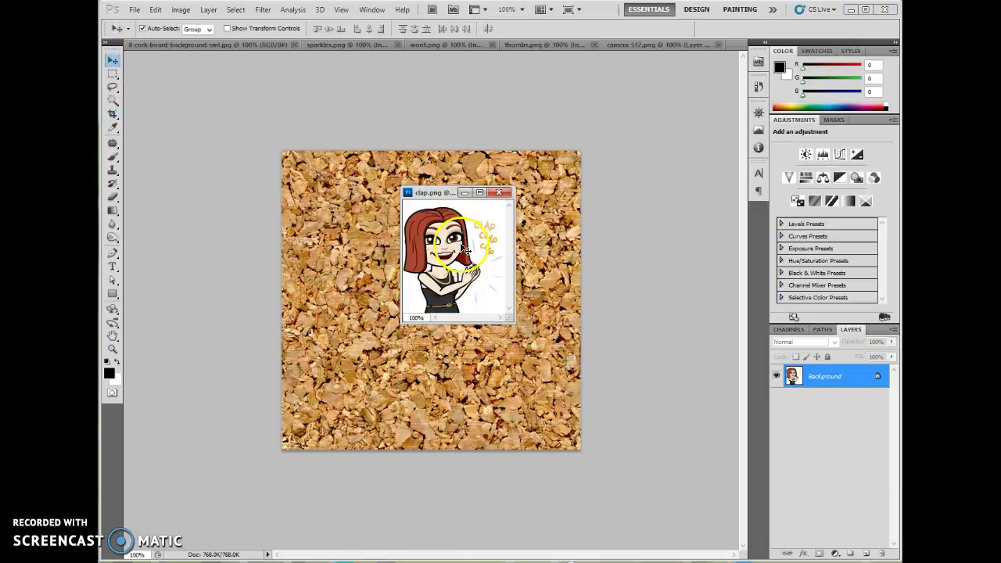
Copy the clap bitmoji onto the cork board and close clap.png without saving.
drag(466, 255, 330, 214)
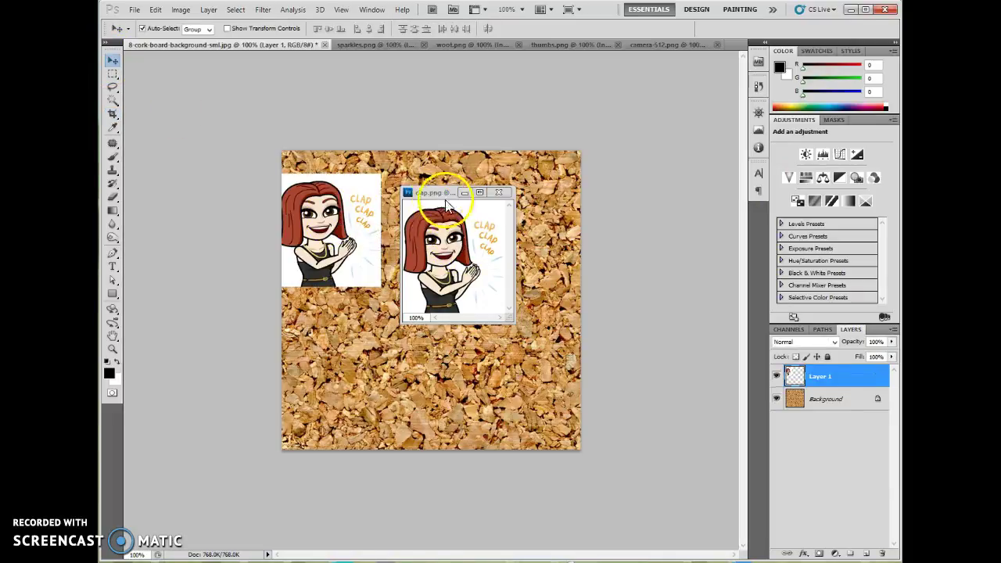
drag(445, 196, 515, 229)
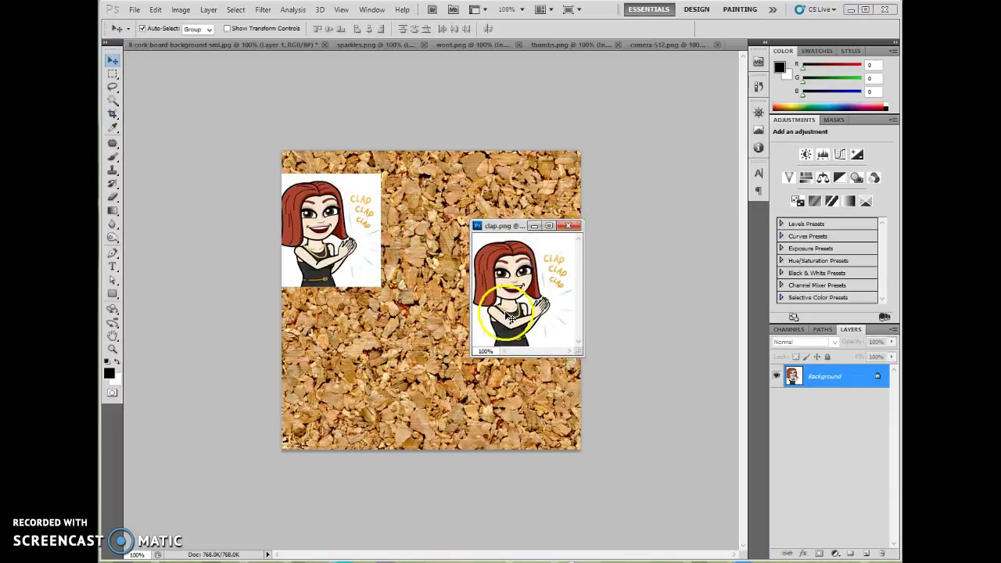
click(567, 225)
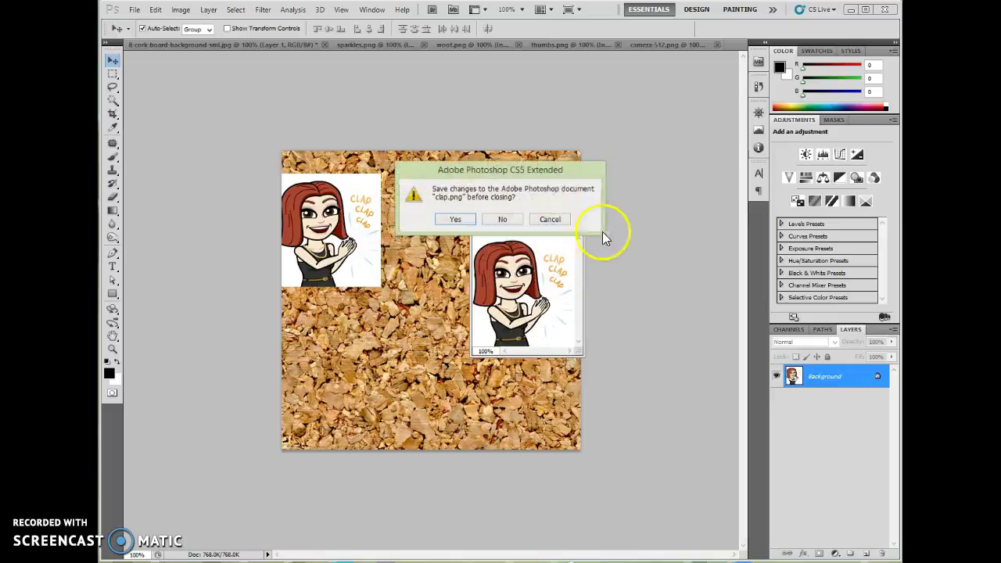
click(503, 219)
Place the bitmoji in the board's upper right and rename its layer.
drag(347, 219, 529, 220)
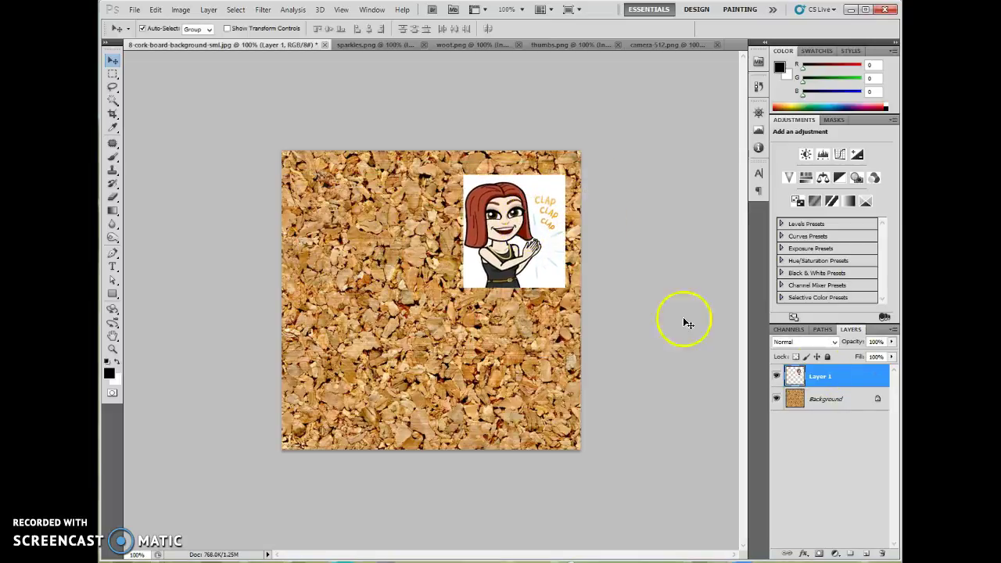
double_click(820, 378)
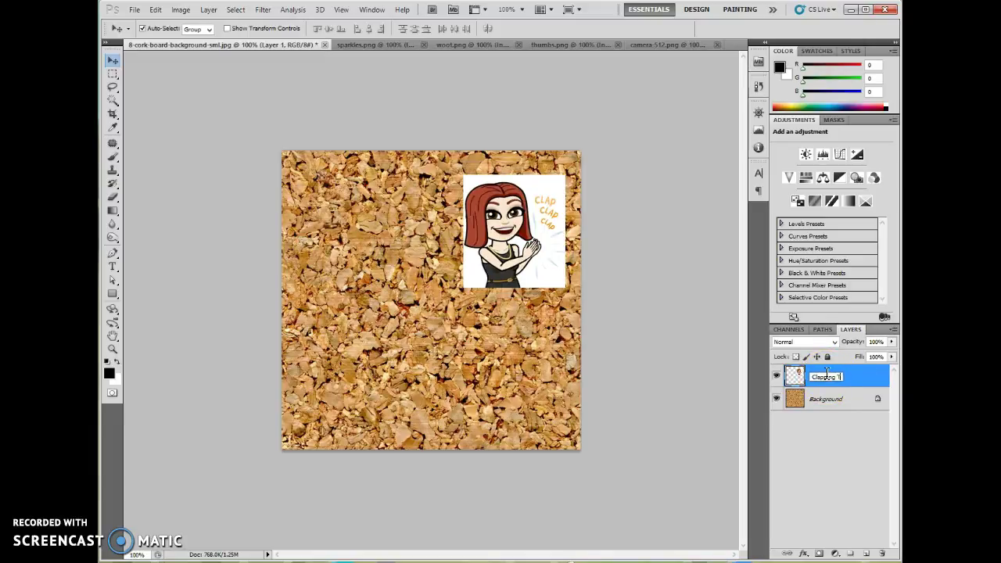
key(Return)
drag(543, 270, 512, 250)
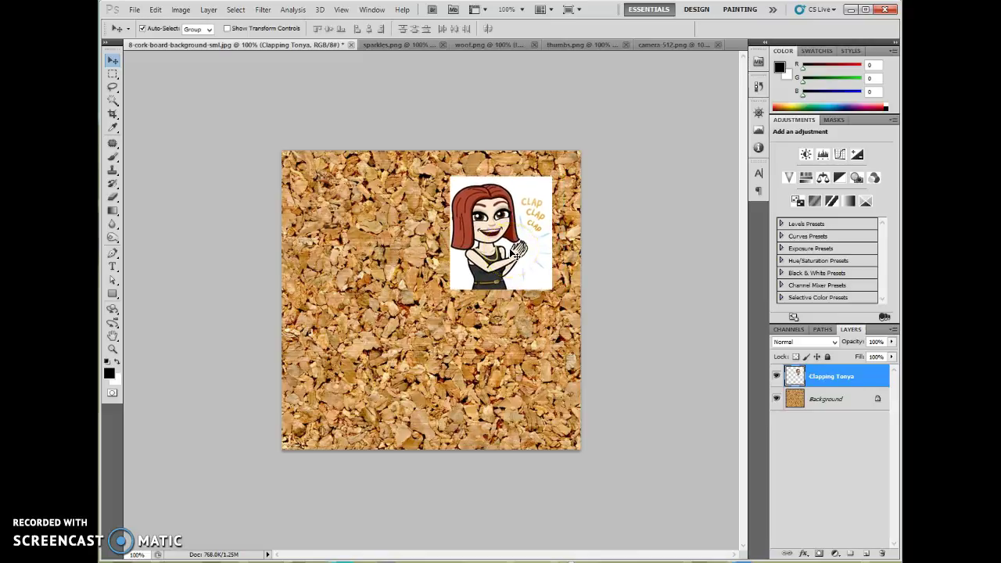
Rotate the clap layer about 11° with Free Transform around an adjusted pivot, and commit.
drag(514, 253, 533, 236)
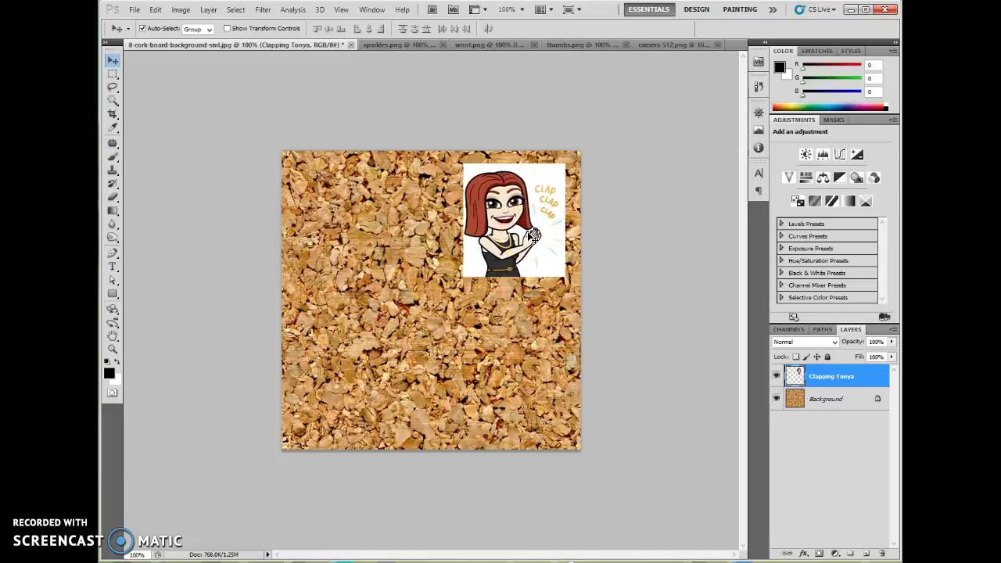
key(ctrl+t)
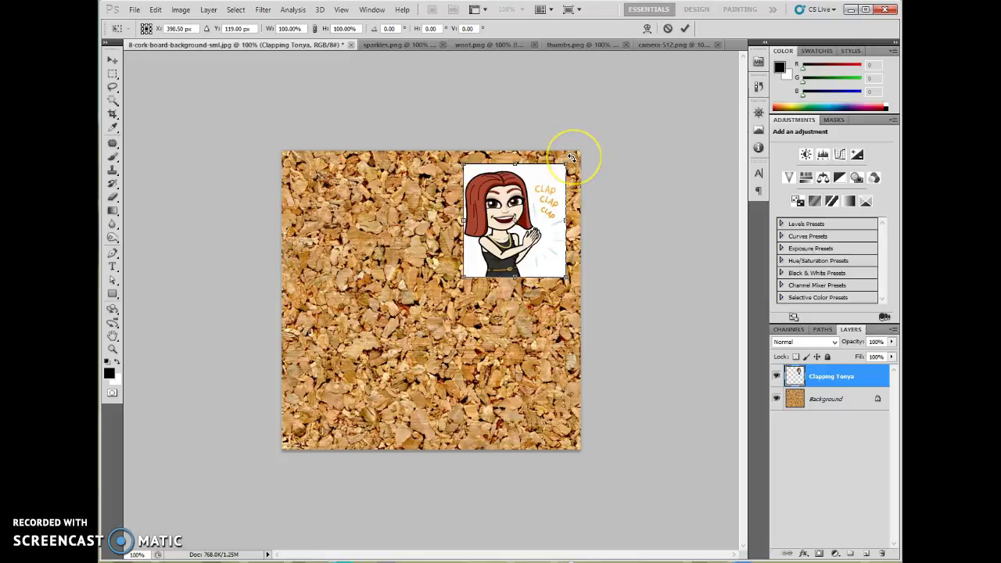
mouse_move(571, 159)
mouse_down()
mouse_move(587, 195)
mouse_move(581, 171)
mouse_up()
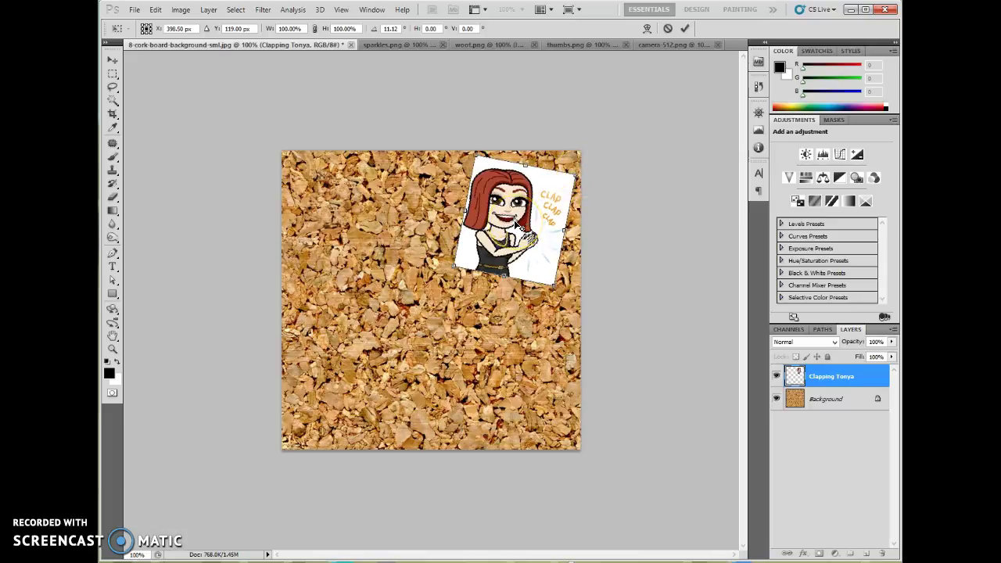
drag(516, 225, 550, 277)
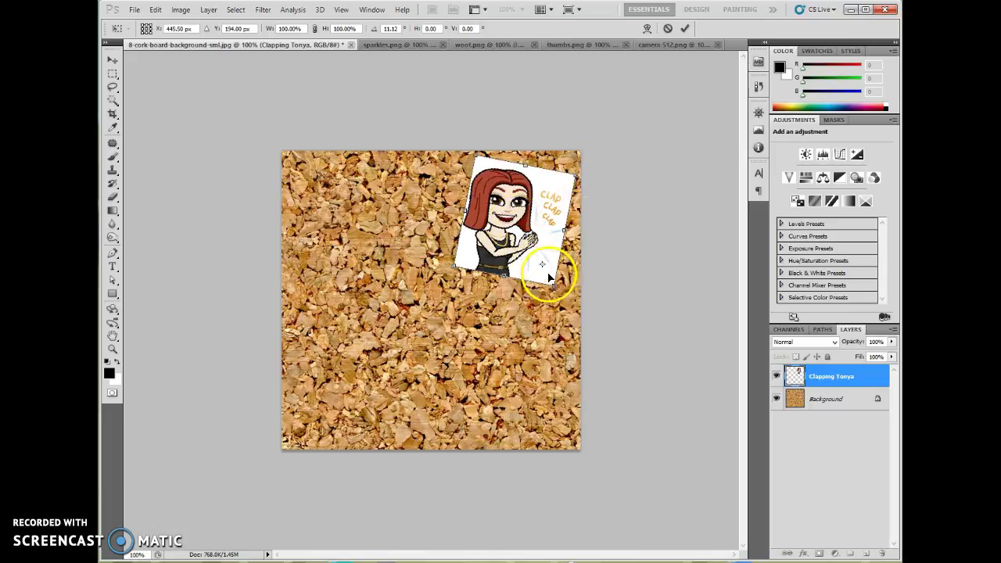
mouse_move(597, 179)
mouse_down()
mouse_move(609, 213)
mouse_move(594, 183)
mouse_move(558, 179)
mouse_move(571, 170)
mouse_move(586, 178)
mouse_up()
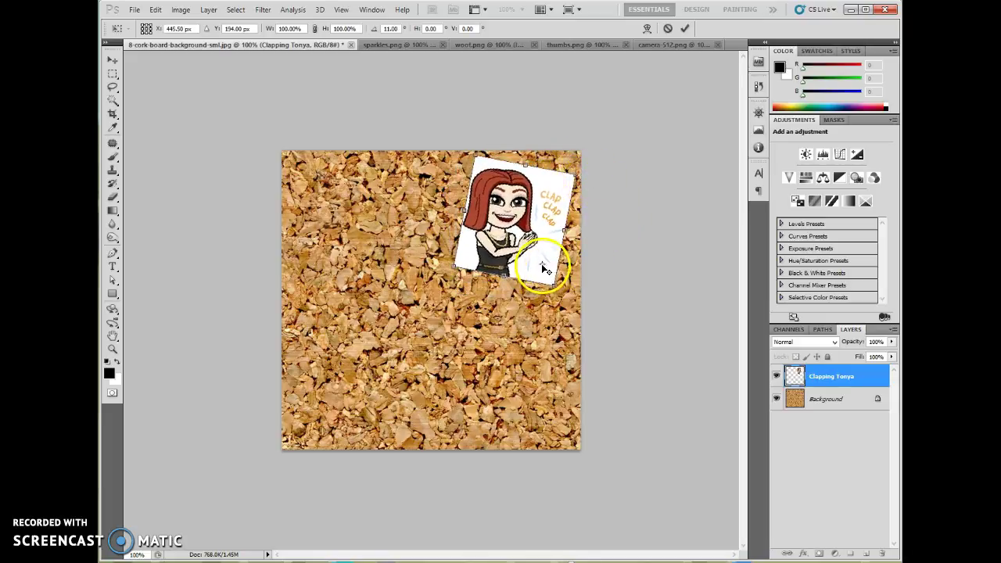
drag(524, 237, 516, 219)
drag(589, 161, 589, 161)
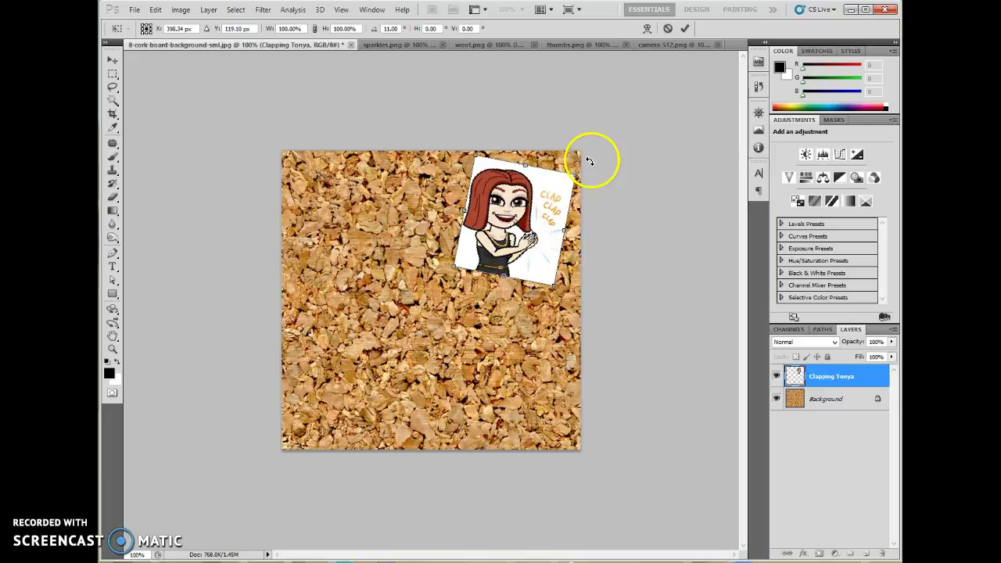
click(684, 30)
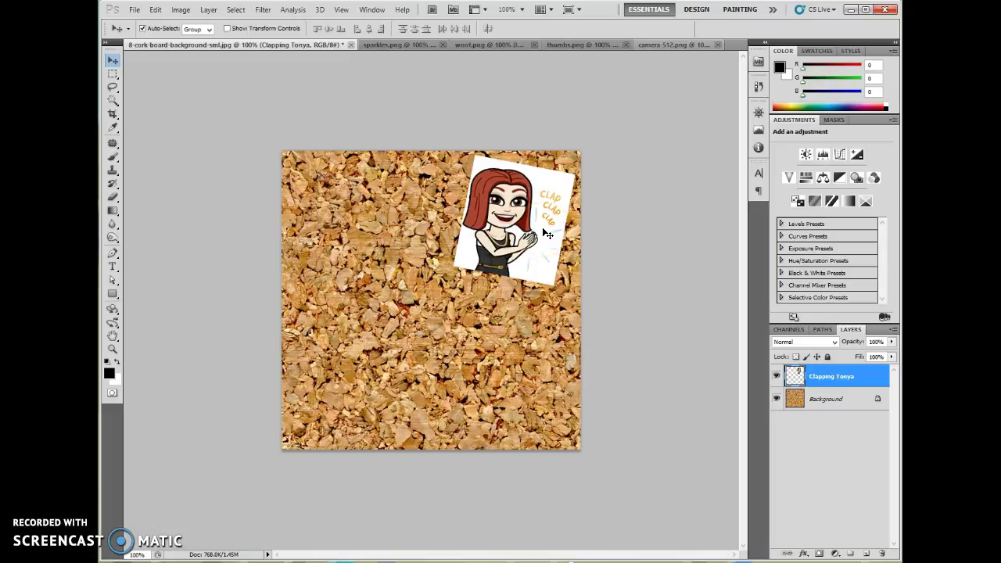
click(576, 161)
click(508, 132)
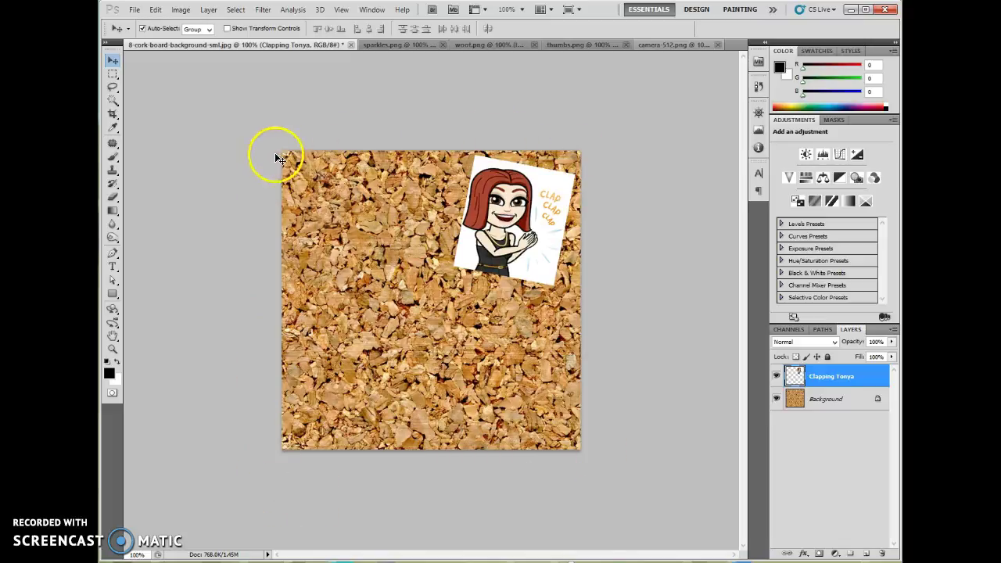
With the Background layer selected, set the Canvas Size extension colour to black.
click(809, 406)
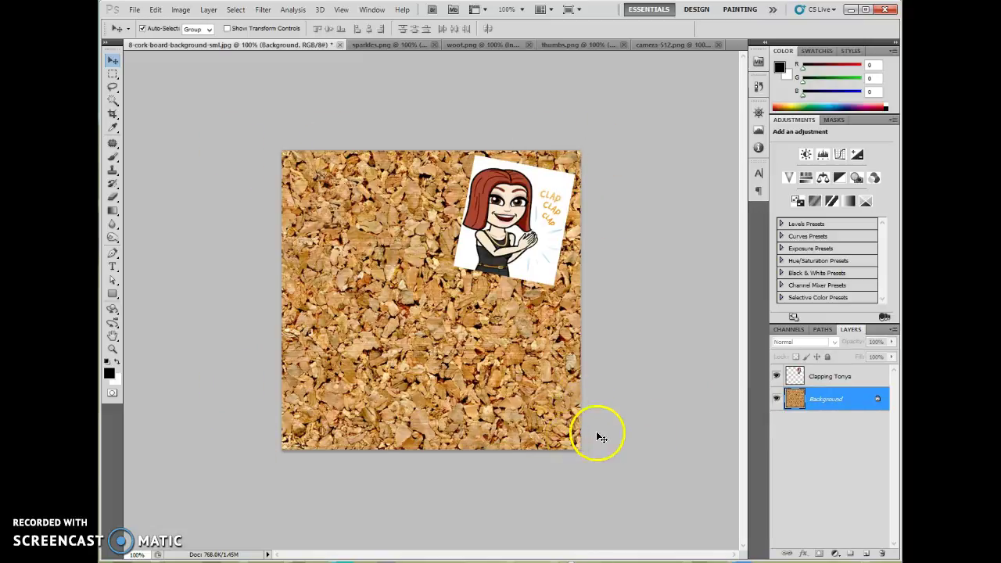
click(180, 10)
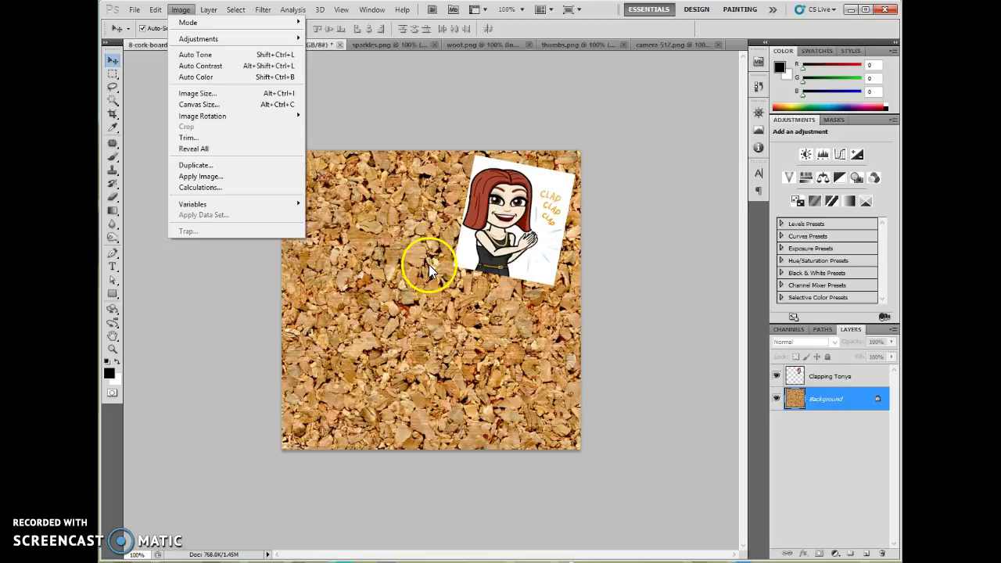
click(228, 105)
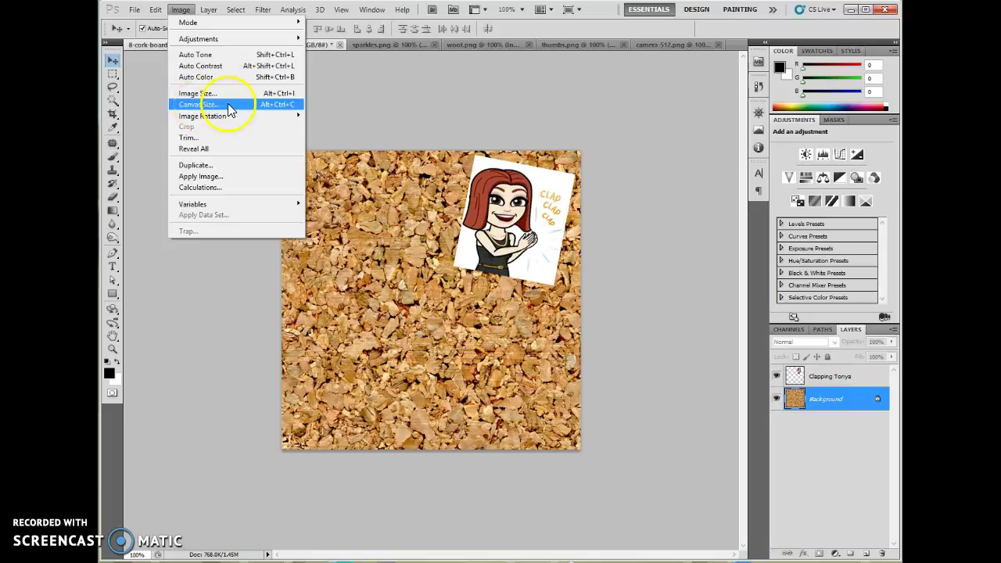
drag(657, 207, 688, 116)
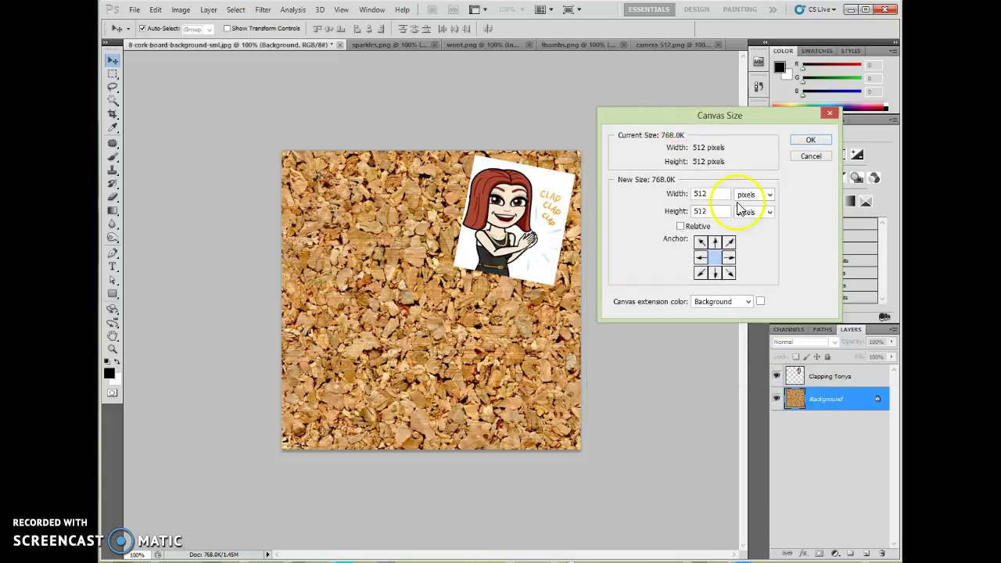
click(762, 303)
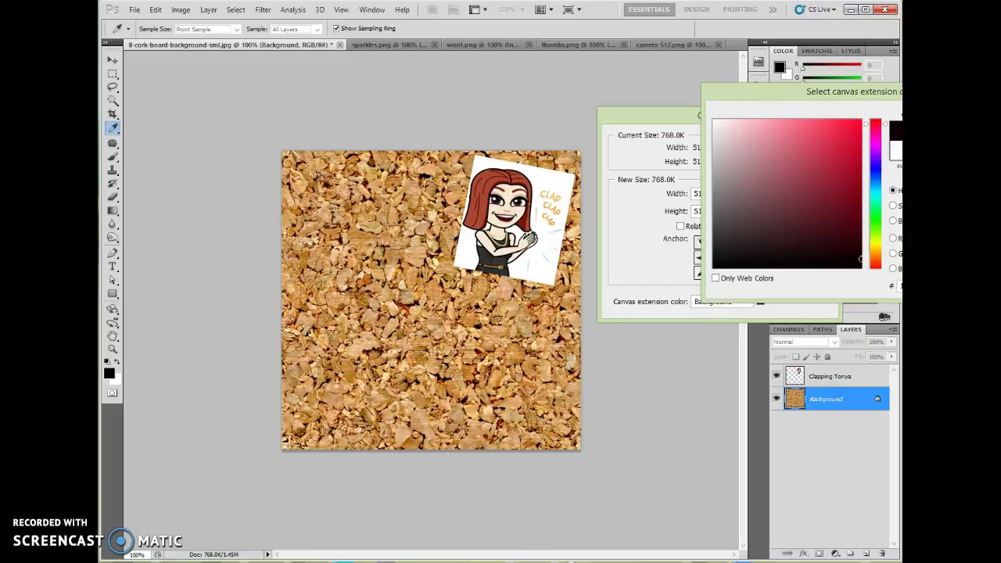
drag(876, 91, 809, 84)
click(851, 99)
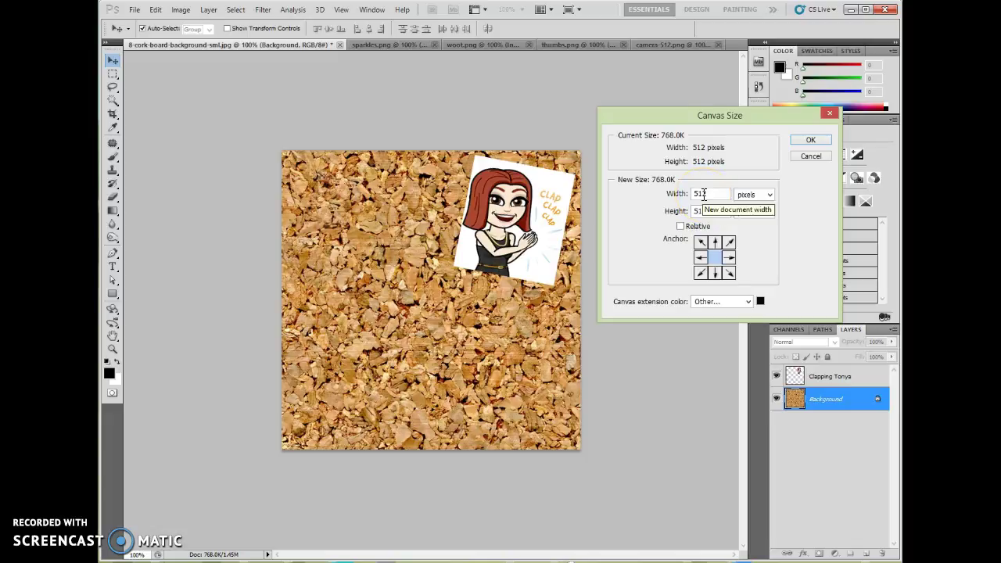
Set the canvas width and height to 562 pixels and apply.
drag(697, 195, 739, 214)
text(6262)
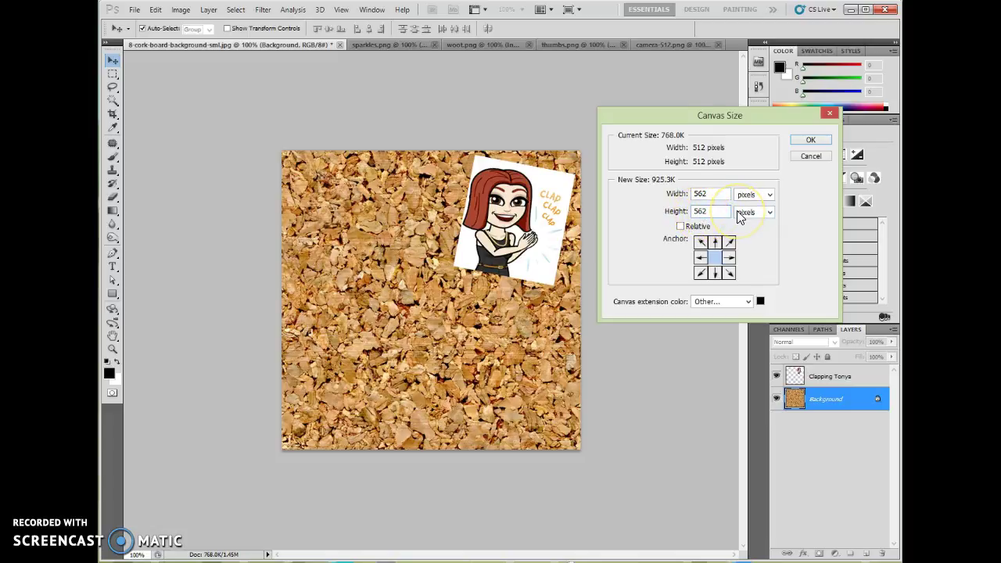
click(805, 143)
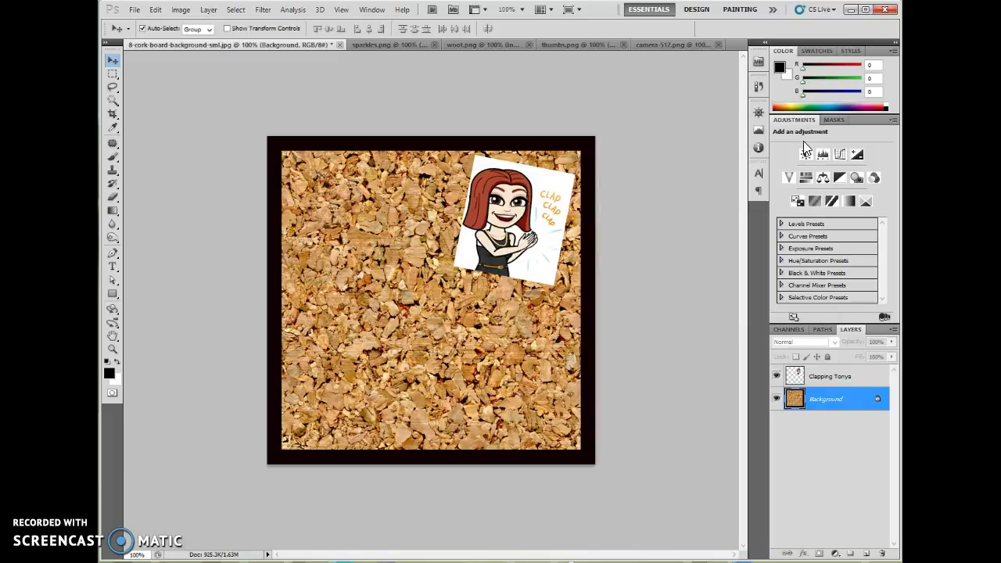
click(651, 210)
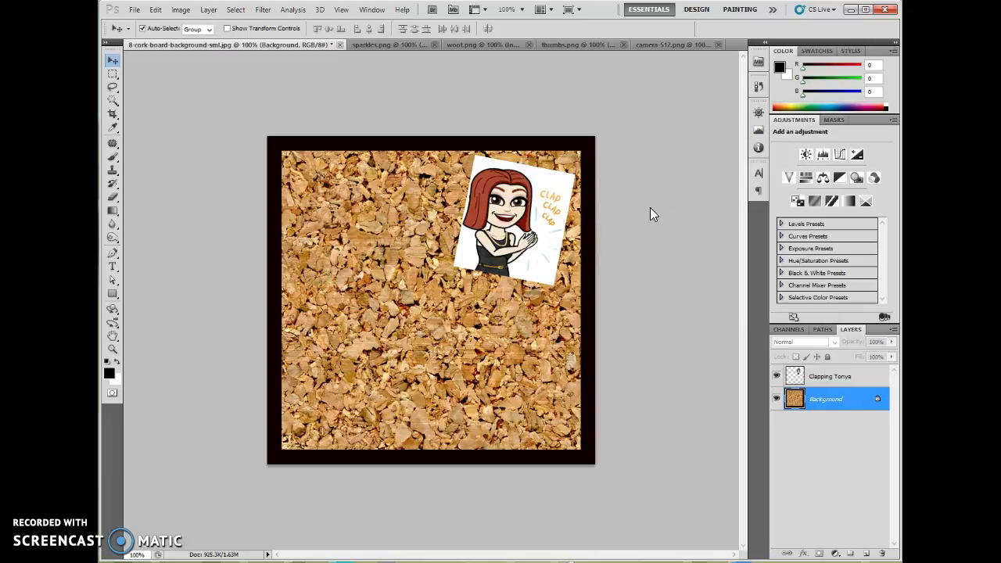